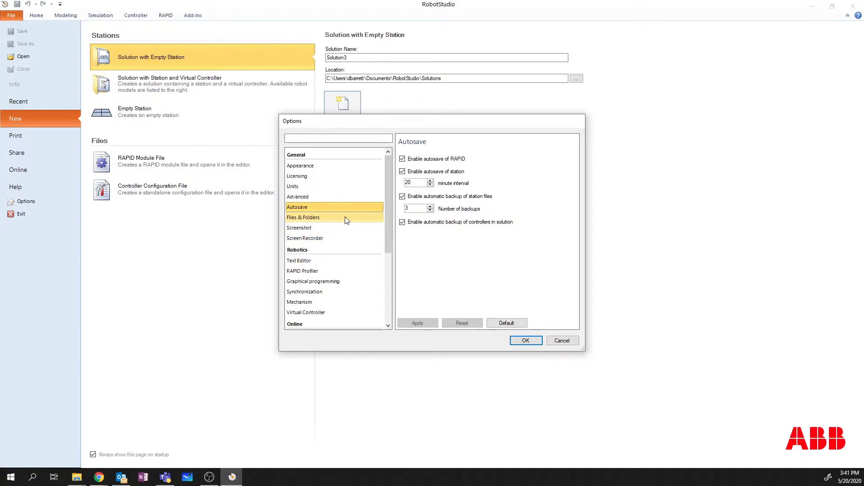
Step: Set the solutions location in the Files & Folders options to the Desktop folder RS Video Demos\Solutions and apply the change
click(350, 221)
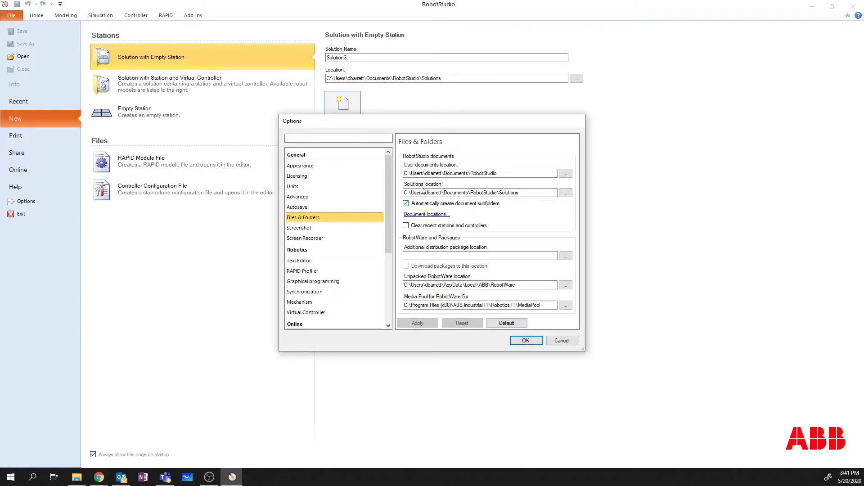
click(565, 194)
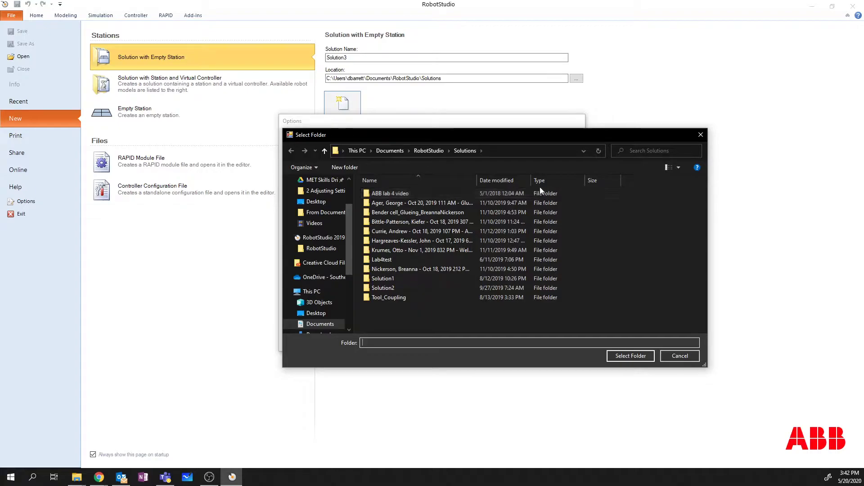
scroll(355, 220, down, 4)
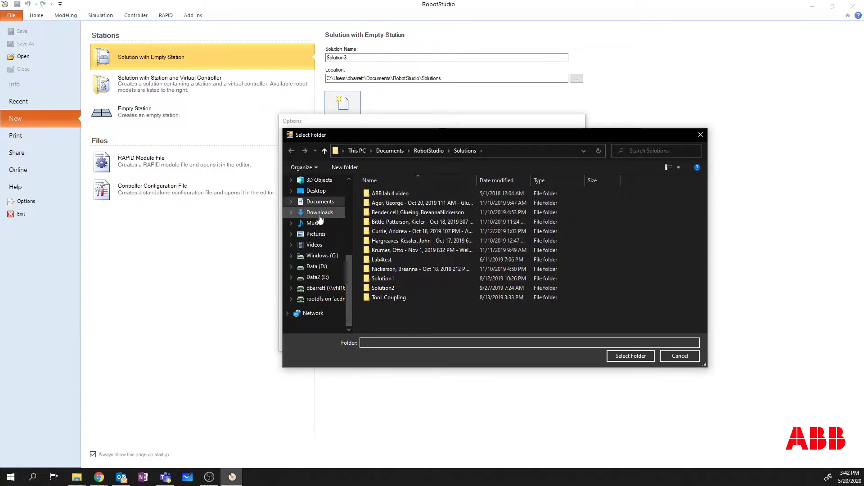
click(317, 194)
scroll(399, 277, down, 5)
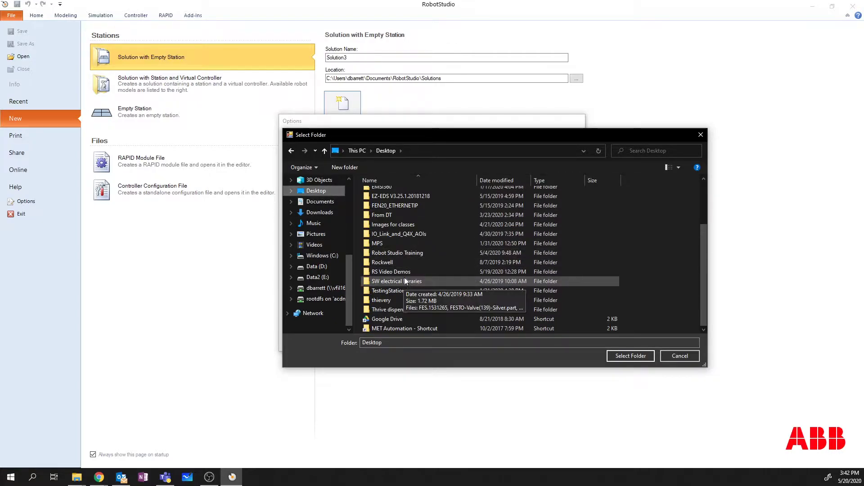
double_click(405, 272)
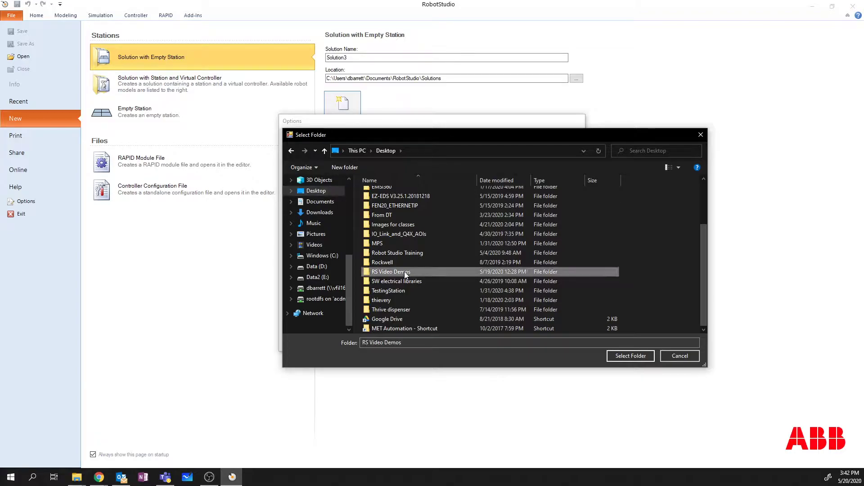
click(396, 204)
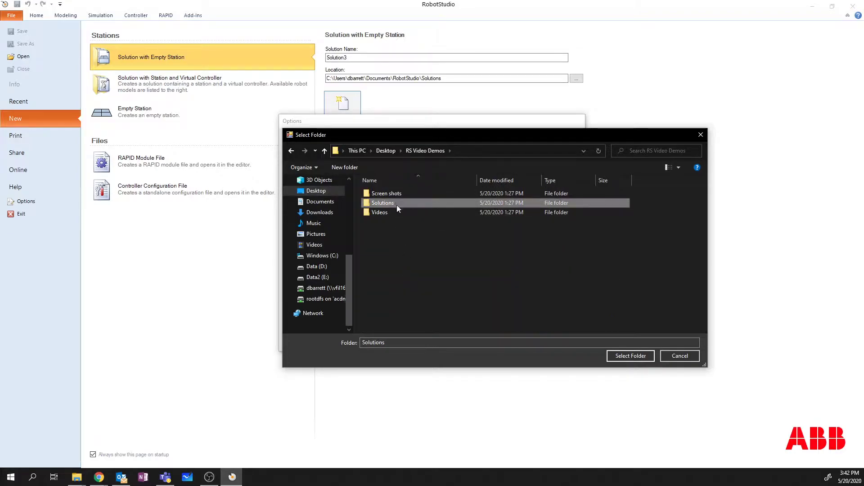
click(633, 356)
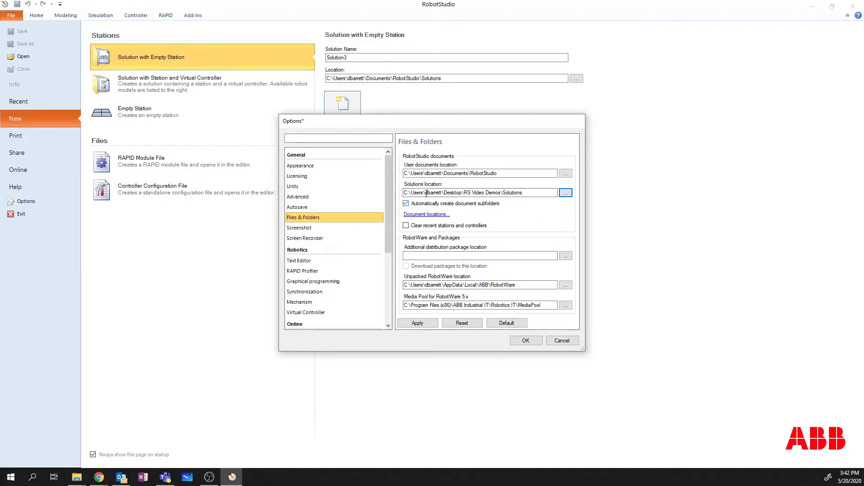
click(422, 324)
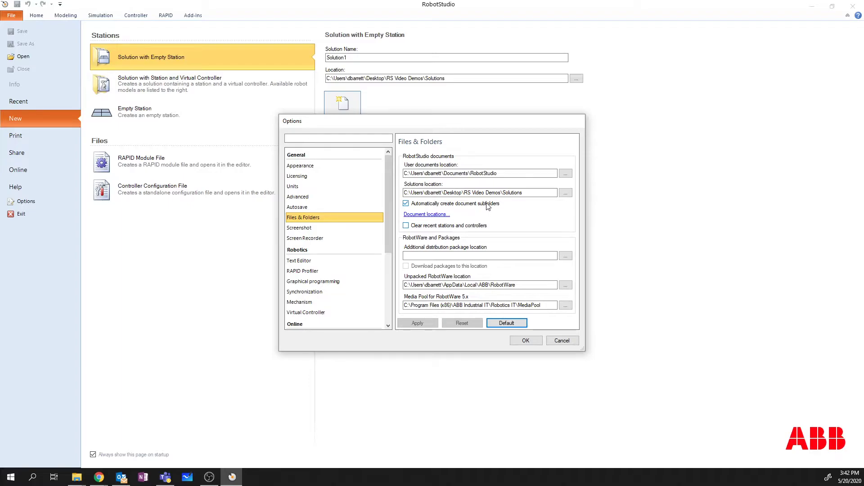
Step: Start a new File System entry in the document locations and name it Student Libraries
click(426, 215)
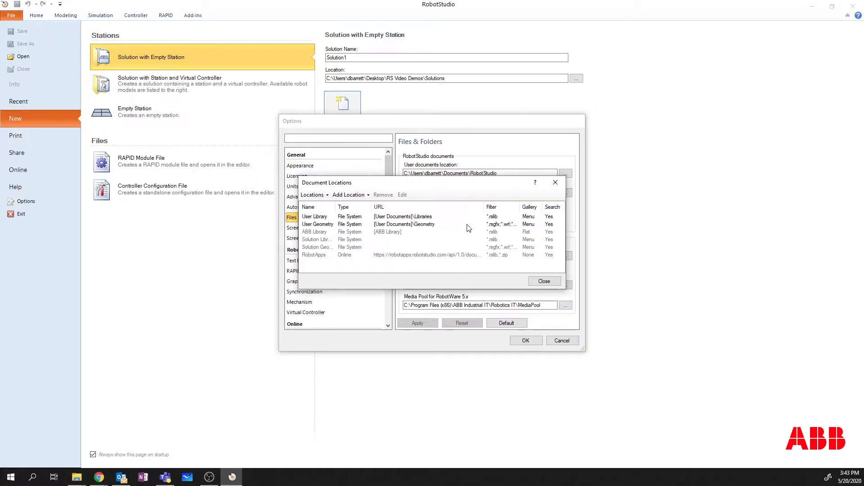
drag(442, 183, 443, 185)
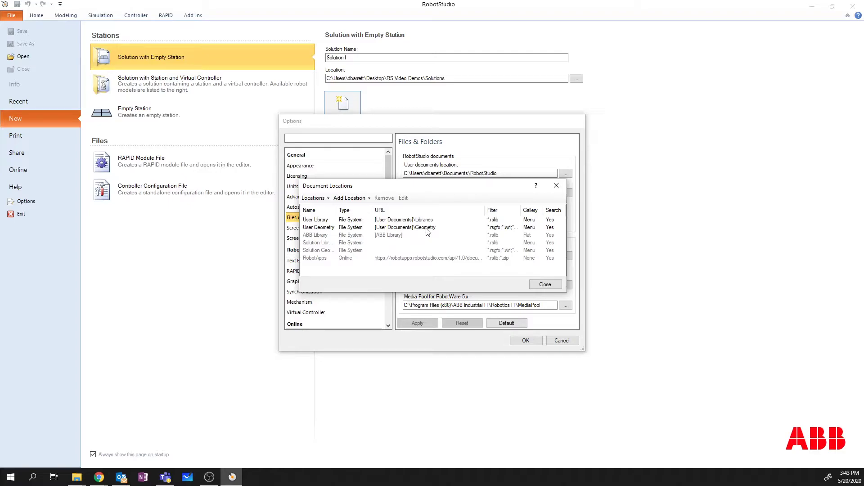
click(360, 200)
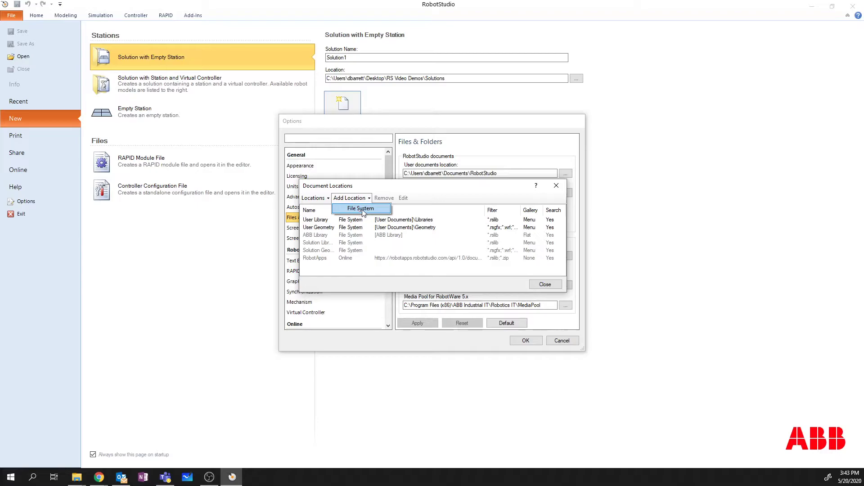
click(362, 210)
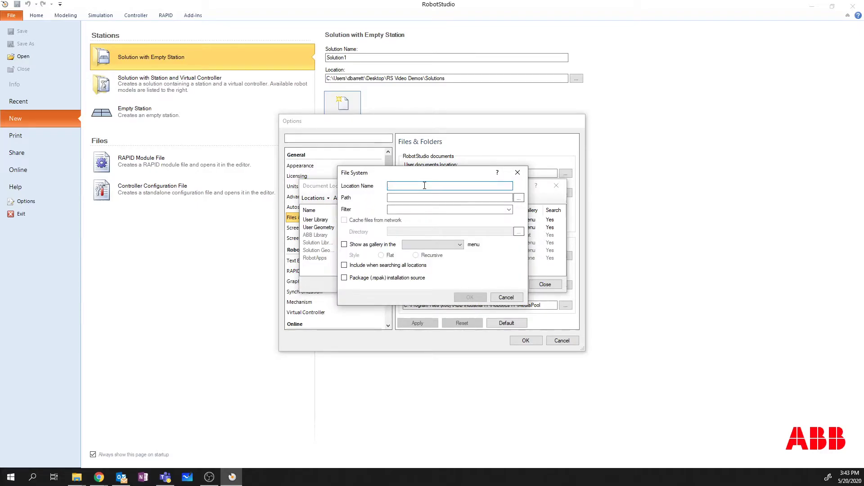
text(Studetn)
key(BackSpace)
text(nt Libraries)
Step: Set the Student Libraries path to O:\student\Manufacturing and Automation\data\MET Automation\Robot Studio\Libraries
click(519, 198)
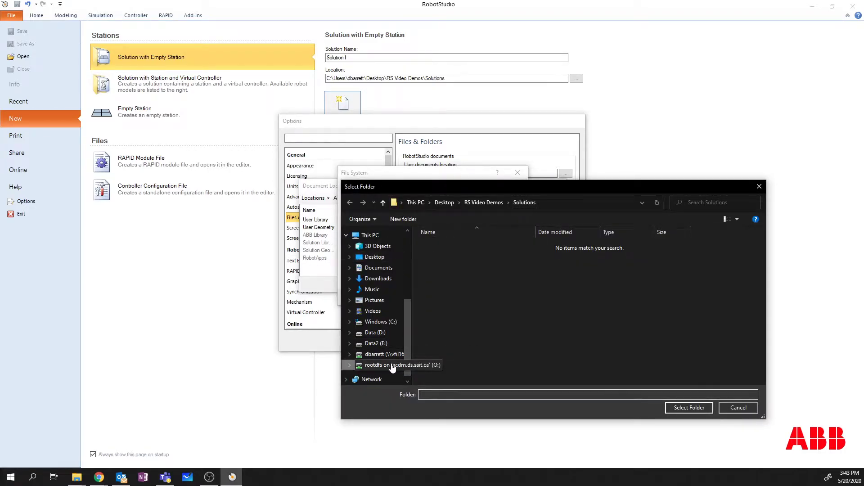
click(388, 366)
double_click(425, 254)
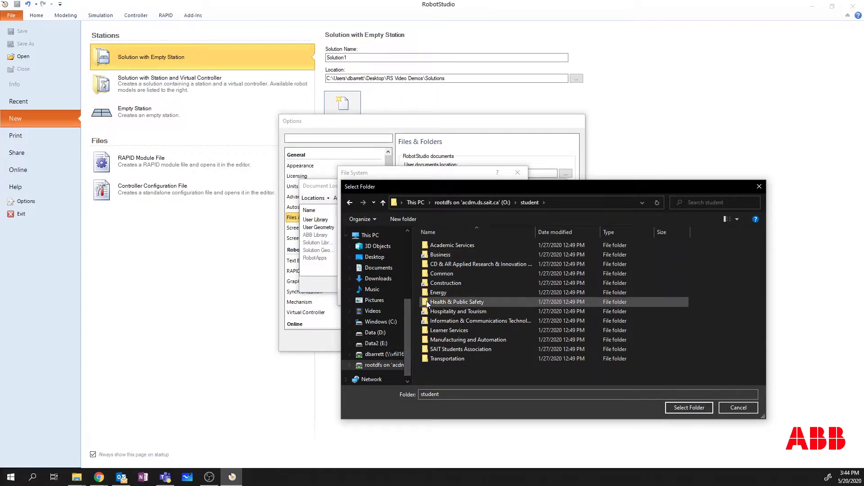
double_click(427, 339)
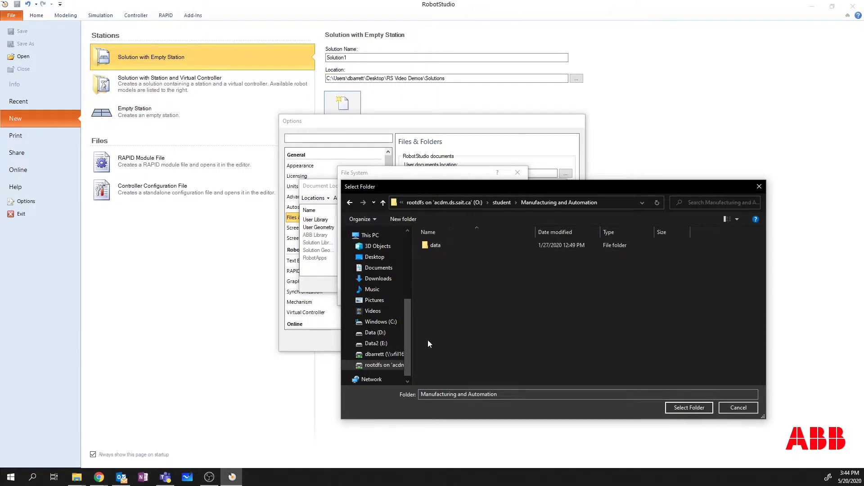
double_click(425, 247)
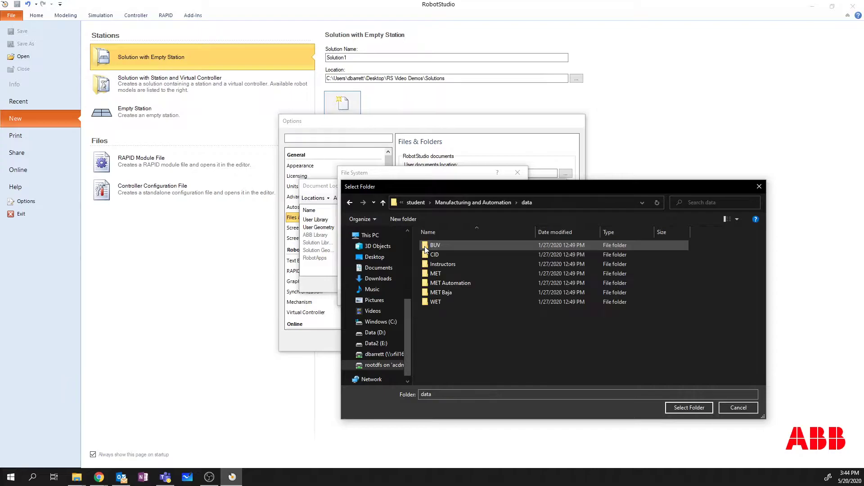
click(426, 282)
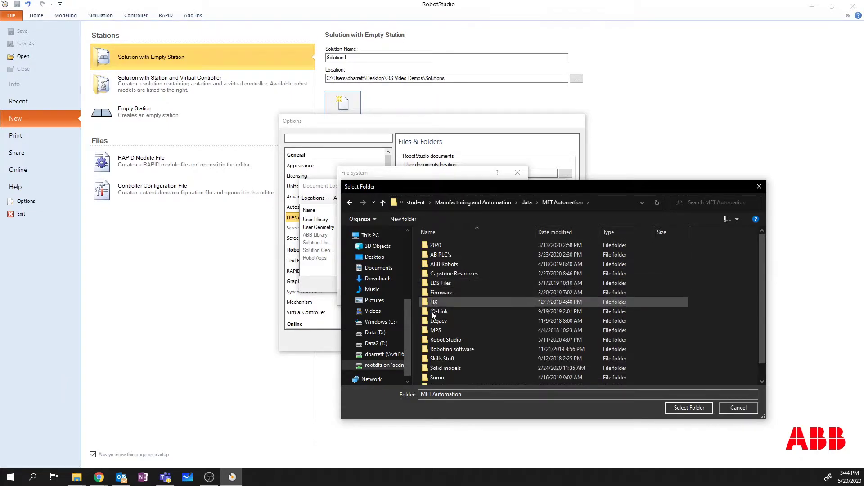
double_click(439, 340)
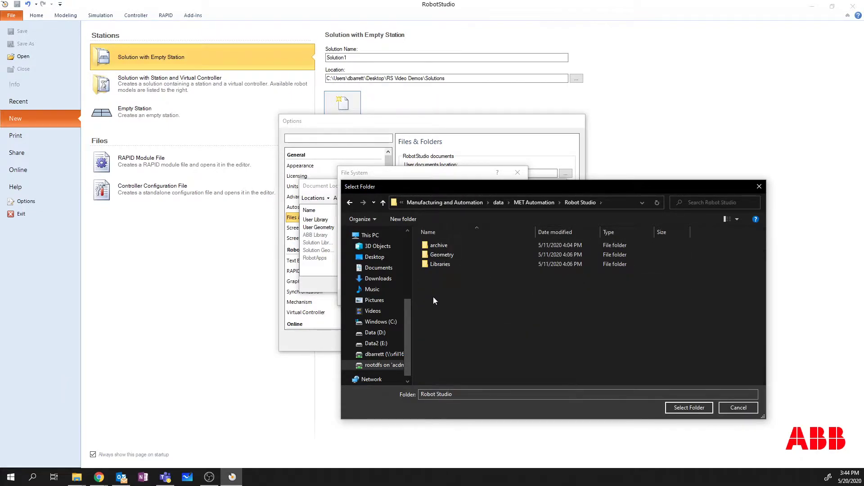
click(426, 264)
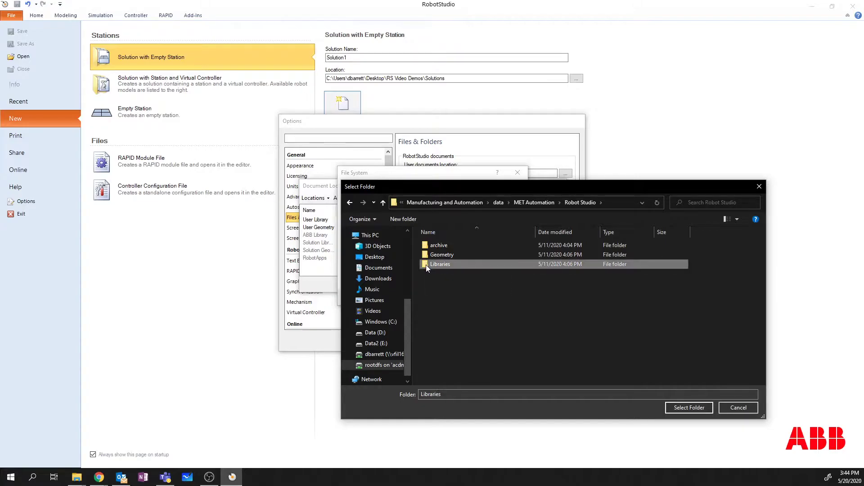
click(686, 407)
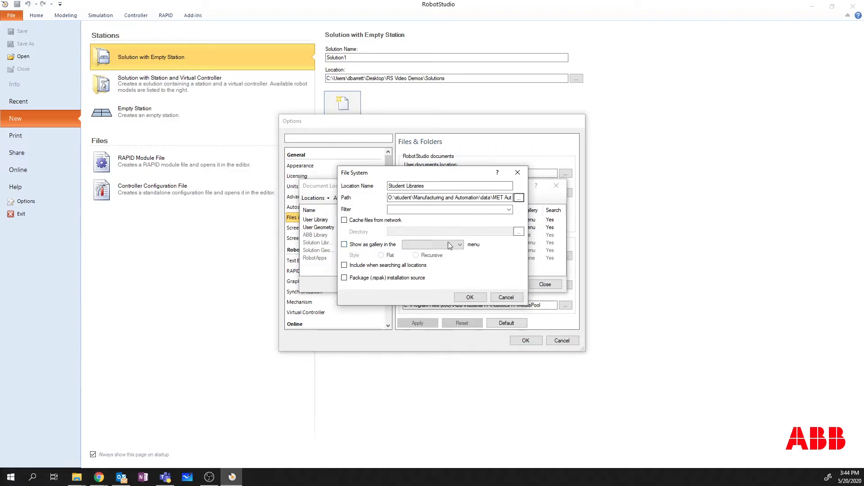
Step: Show Student Libraries as a recursive gallery in the Import Library menu, with network caching and inclusion in all-location searches, and save the location
click(460, 245)
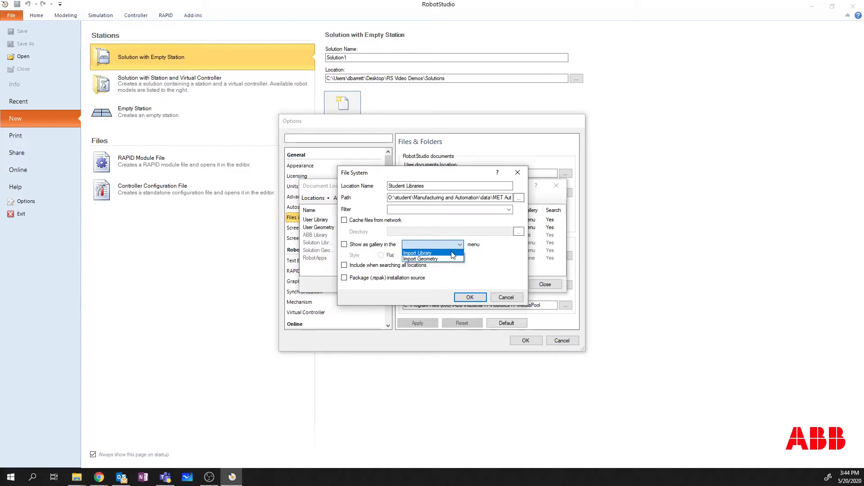
click(452, 253)
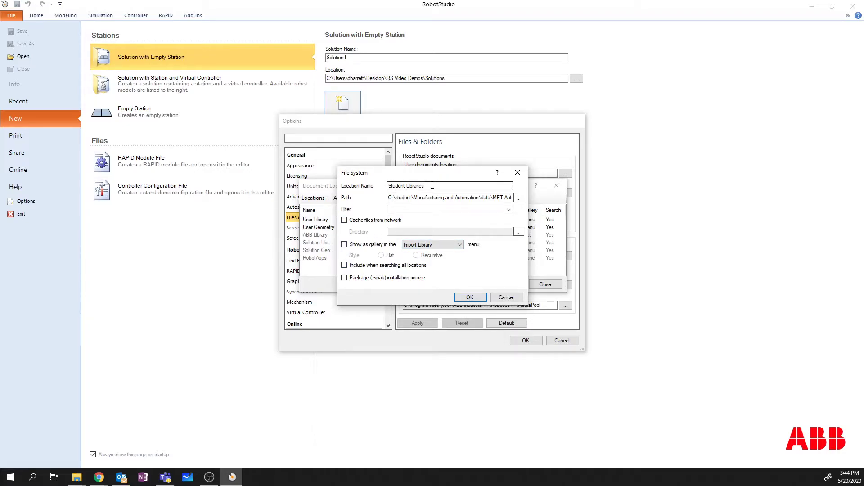
click(345, 244)
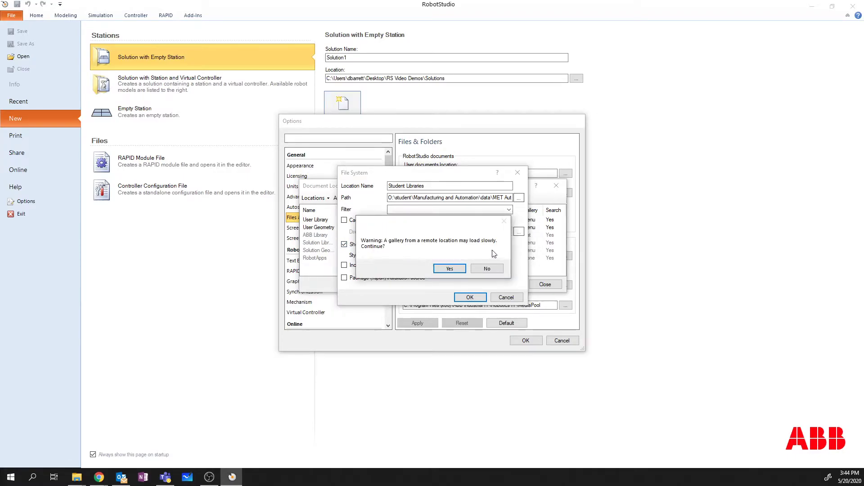
click(459, 270)
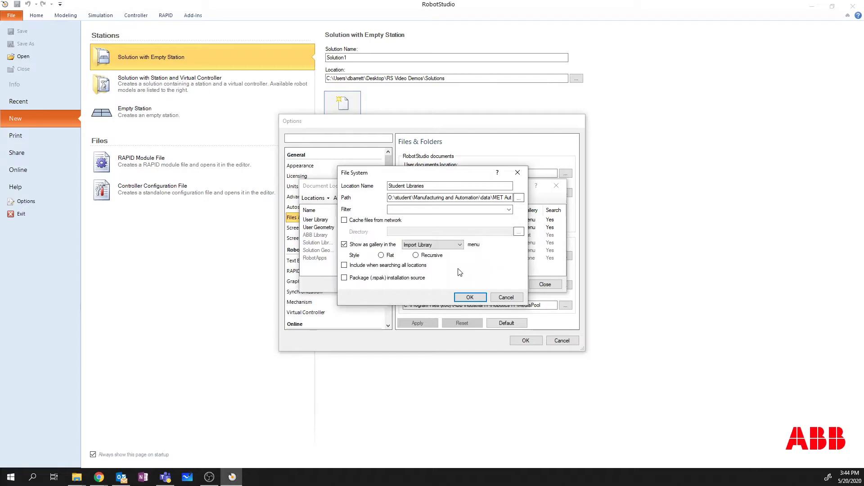
click(415, 256)
click(345, 220)
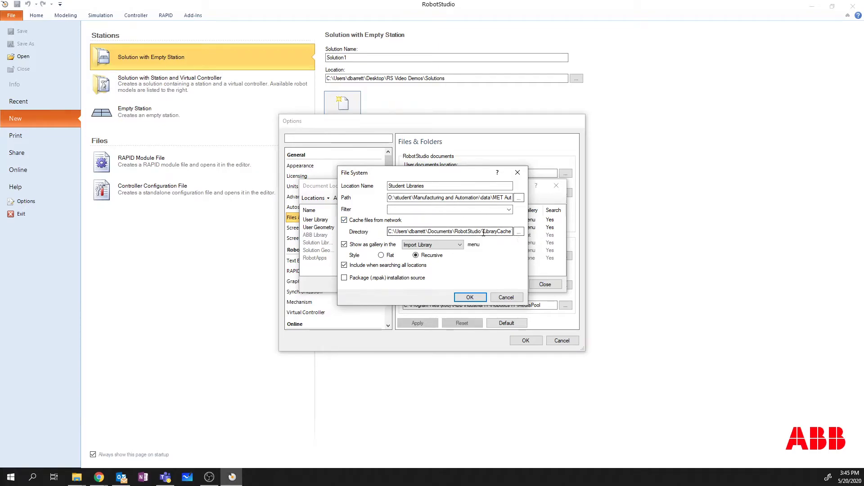
click(475, 299)
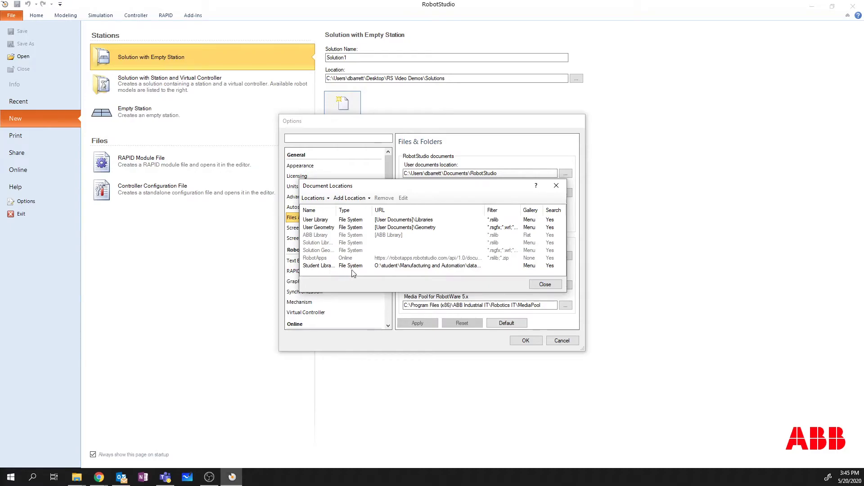
Step: Add another File System document location named Student Geometry, with its path set to the Geometry folder inside Robot Studio
click(358, 200)
click(357, 206)
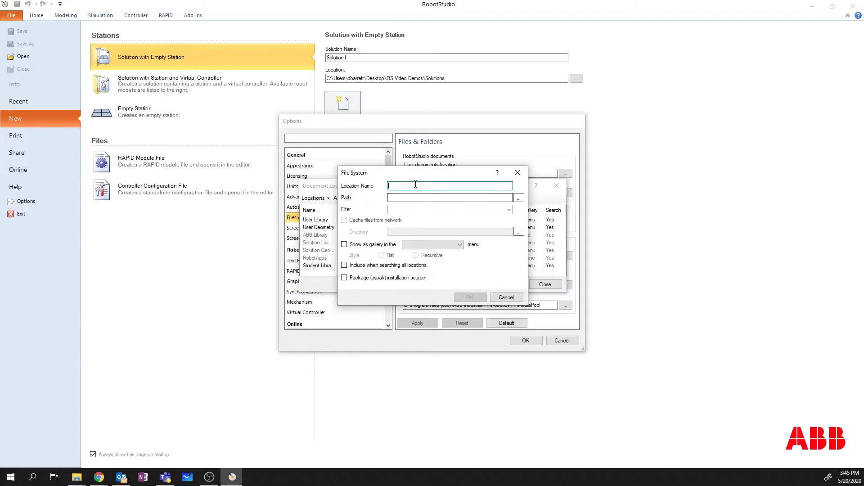
text(Student)
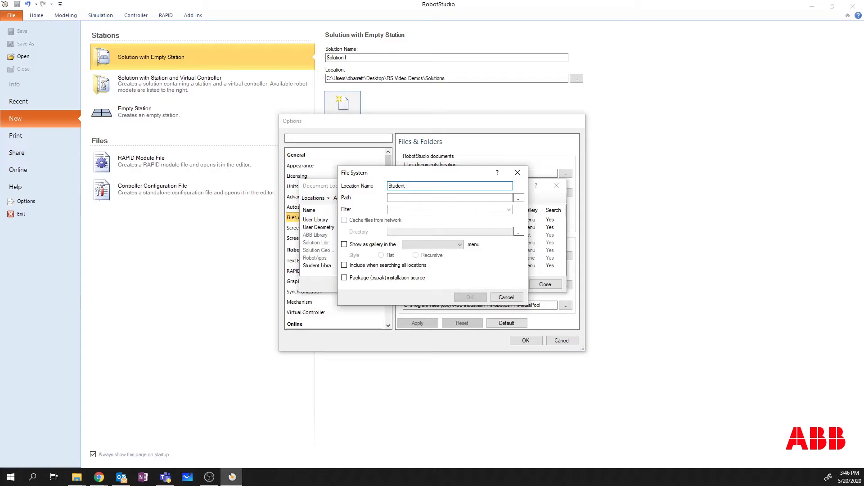
text( Geometry)
click(519, 198)
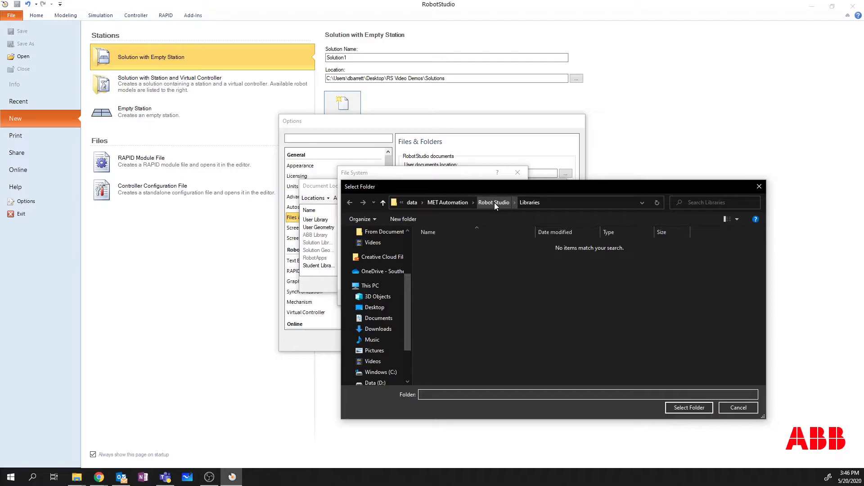
click(494, 203)
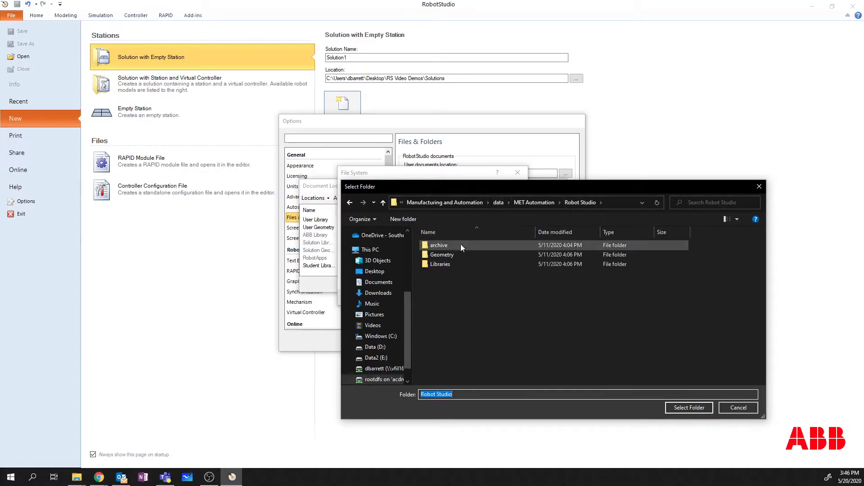
click(453, 256)
click(695, 408)
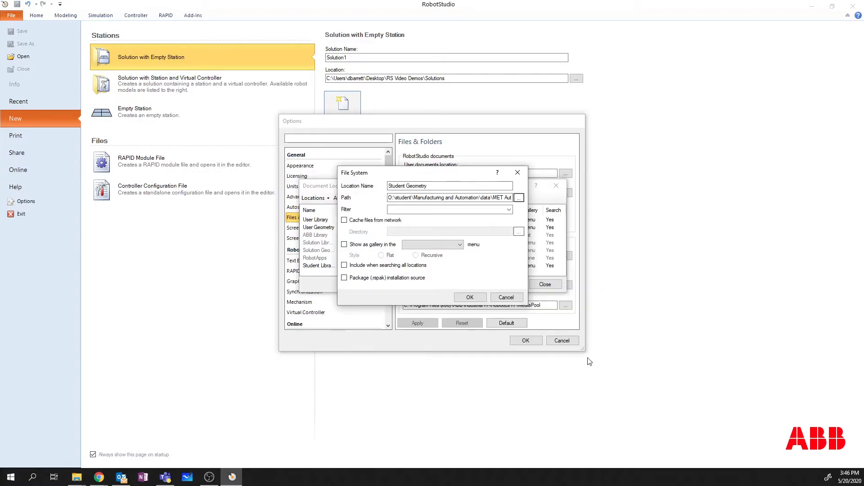
Step: Enable network caching, a recursive gallery in the Import Geometry menu and inclusion in all-location searches for Student Geometry, and save the location
click(344, 221)
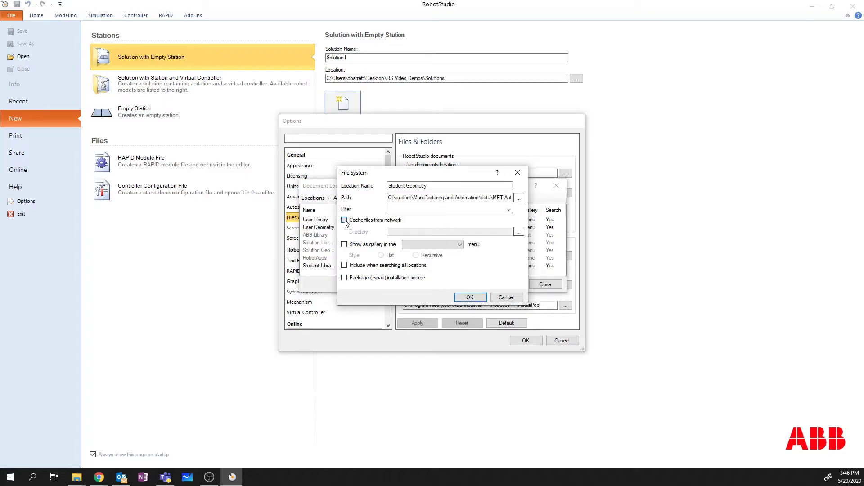
click(347, 244)
click(451, 268)
click(460, 245)
click(452, 261)
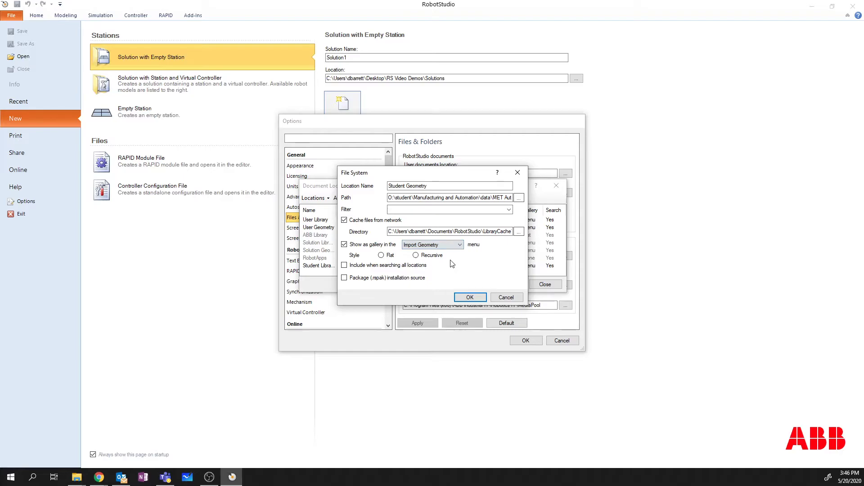
click(415, 255)
click(344, 265)
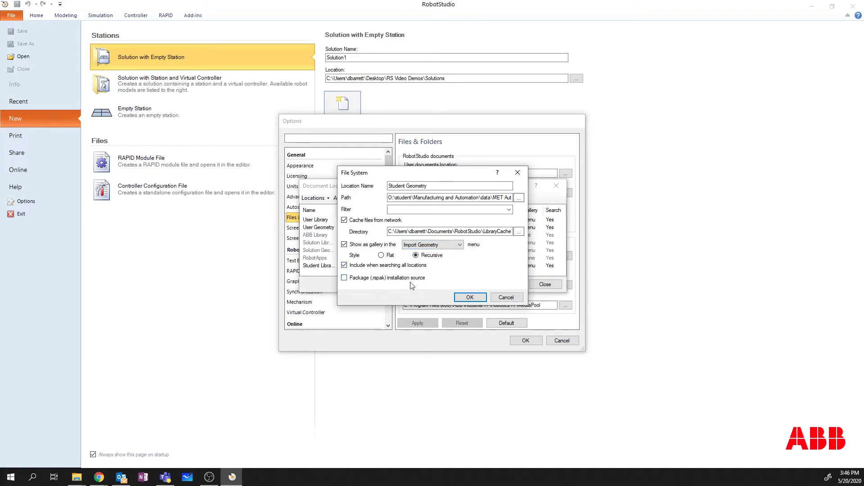
click(470, 298)
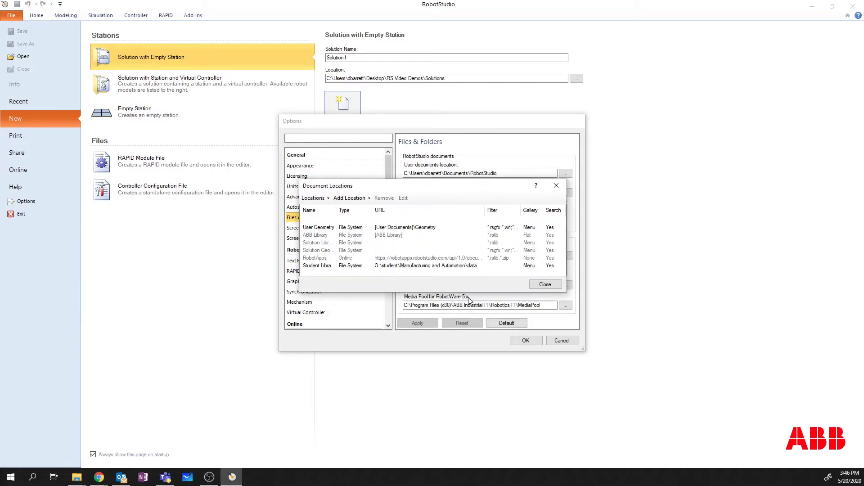
Step: Close the document locations and copy the solutions path up to and including the RS Video Demos folder
click(545, 285)
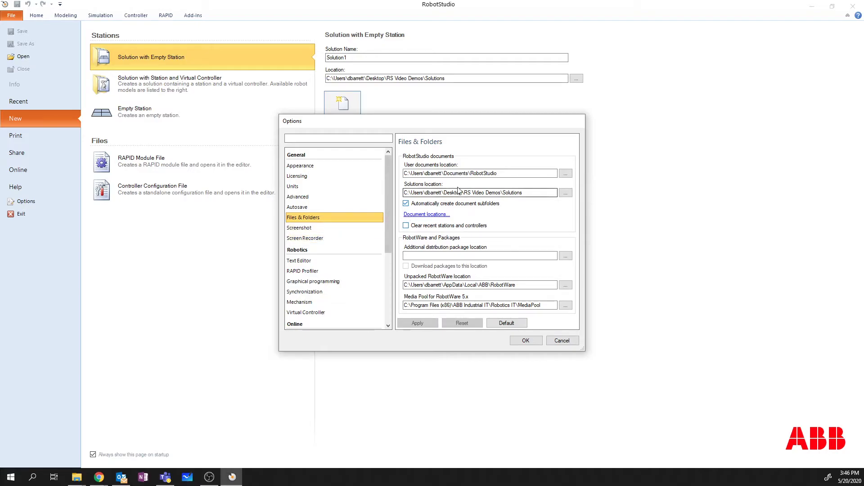
drag(502, 193, 395, 195)
key(ctrl+c)
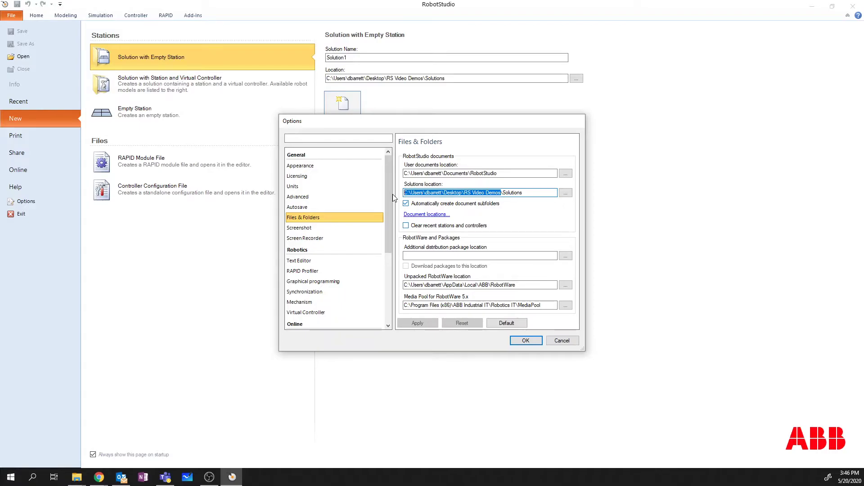
Step: Set the screenshot save location to the Screen shots folder inside RS Video Demos and apply the change
click(350, 229)
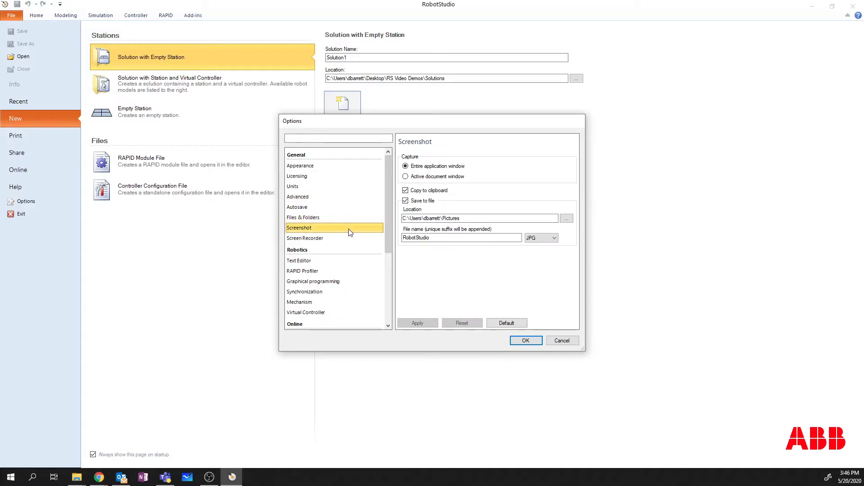
click(445, 221)
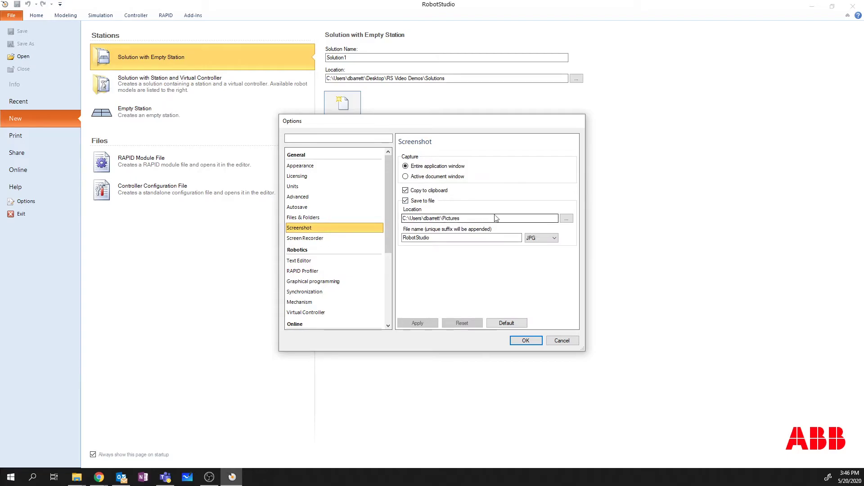
click(568, 220)
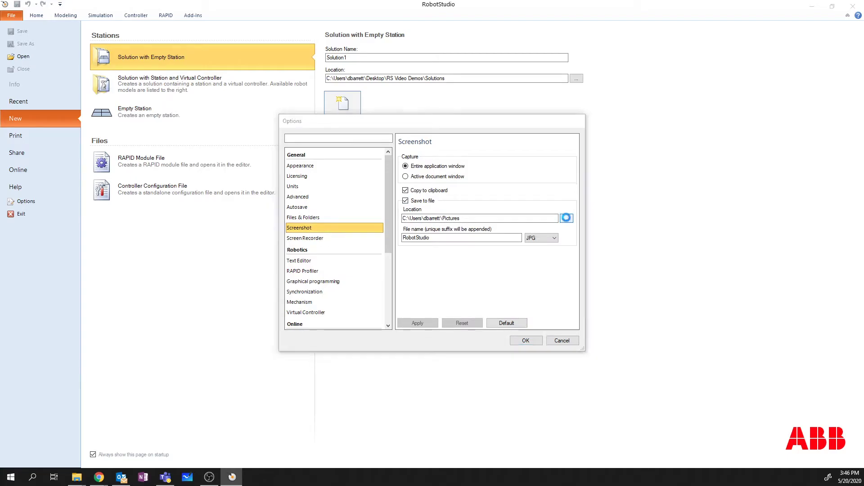
click(457, 153)
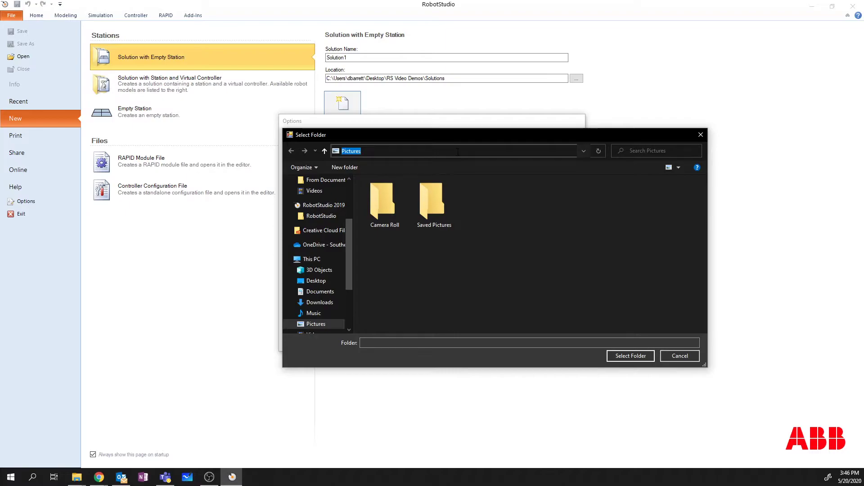
key(ctrl+v)
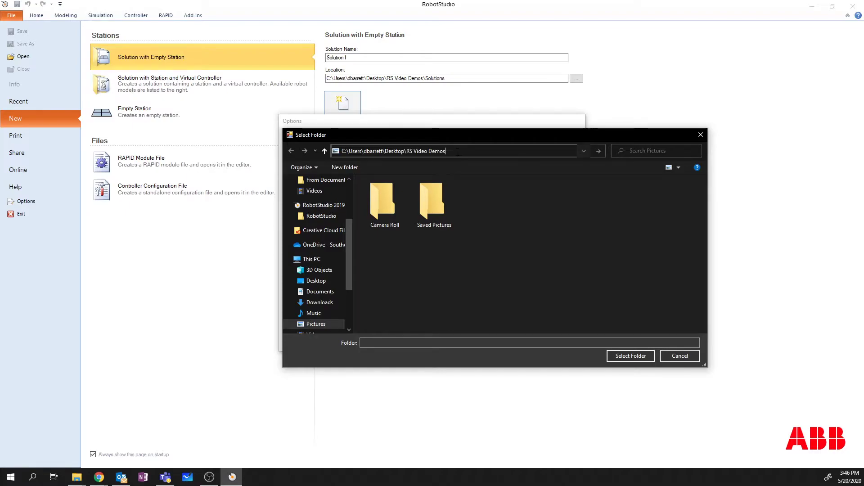
click(598, 152)
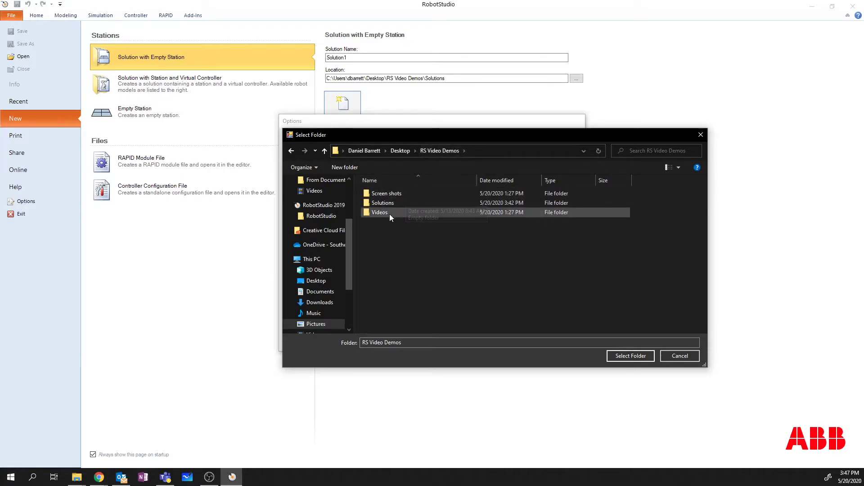
click(396, 194)
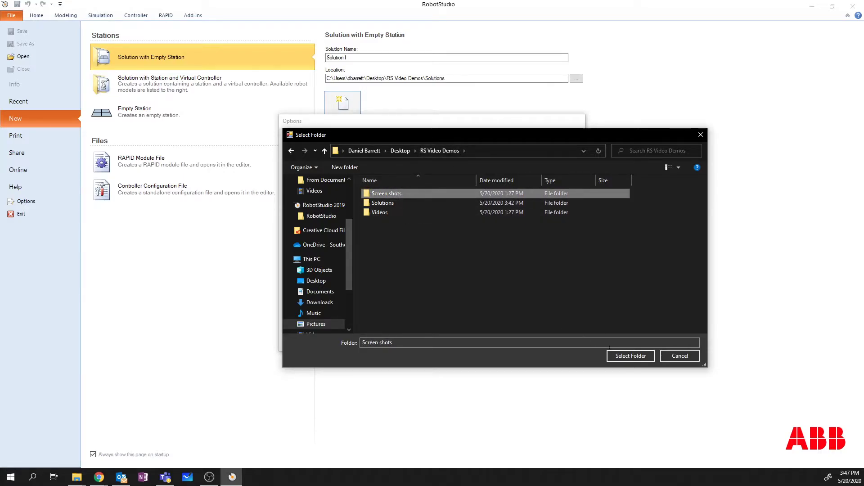
click(631, 356)
click(427, 324)
Step: Set the screen recorder's save location to the Videos folder inside RS Video Demos and apply the change
click(343, 240)
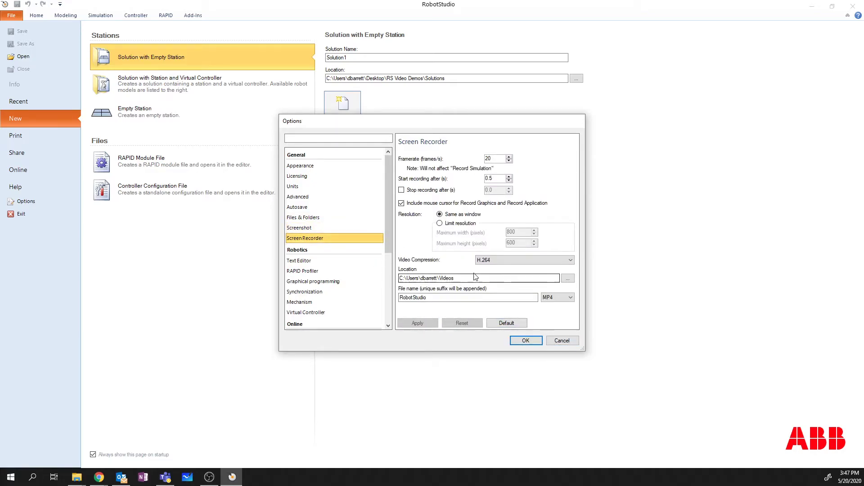
double_click(551, 278)
click(567, 278)
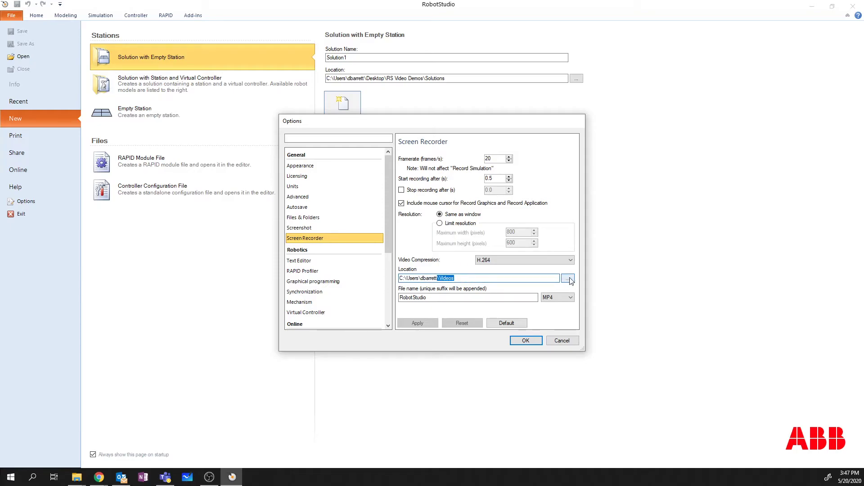
click(426, 150)
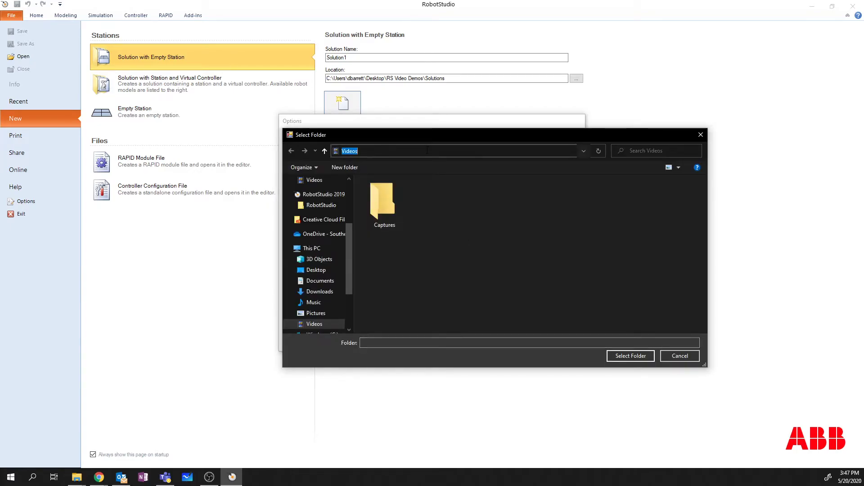
text(C:\Users\dbarrett\Desktop\RS Video Demos)
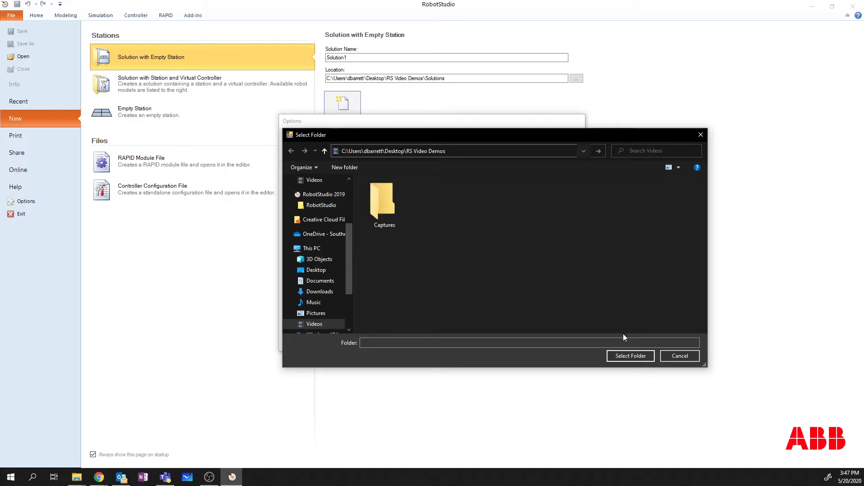
click(599, 150)
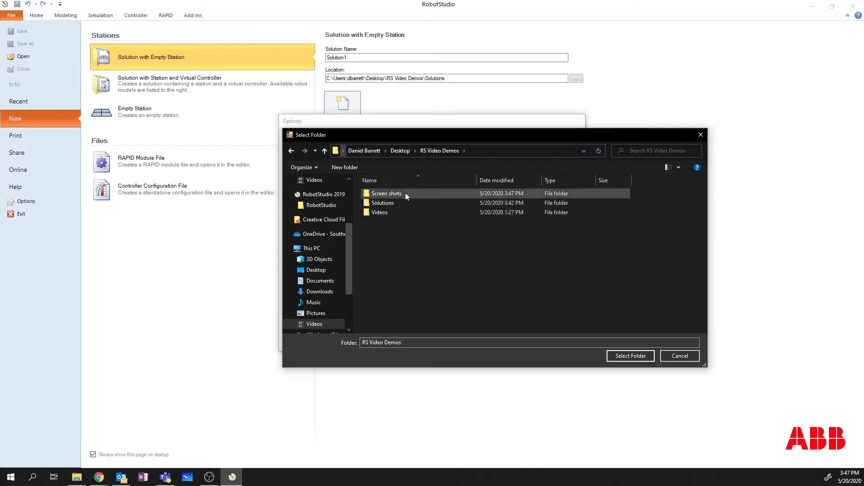
click(378, 212)
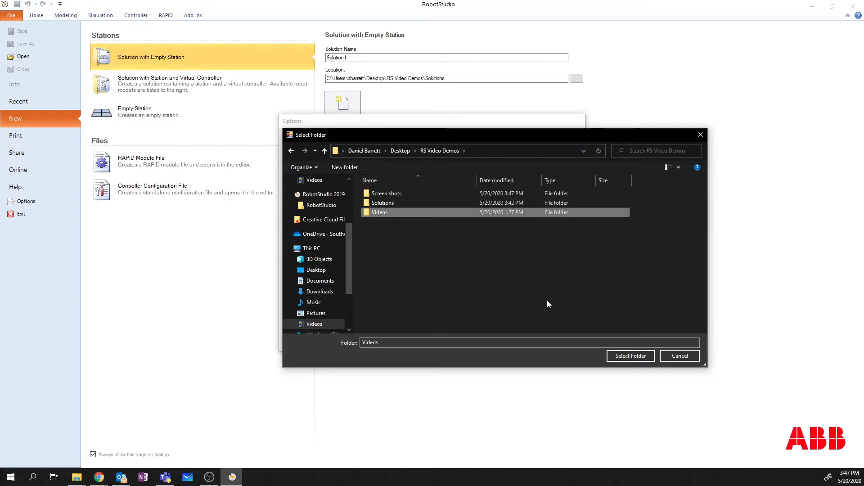
click(630, 355)
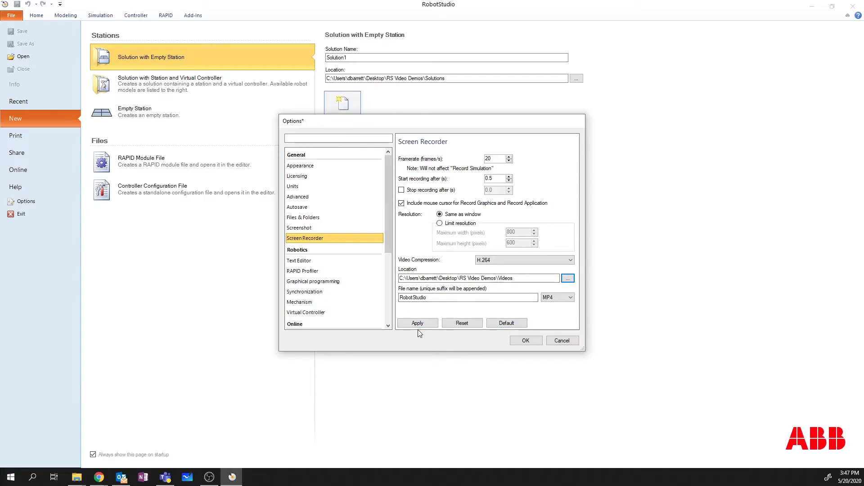
click(333, 227)
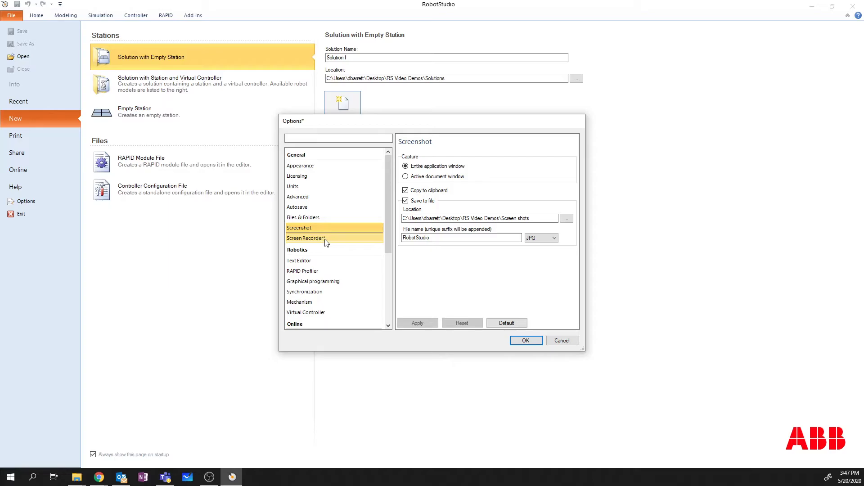
click(327, 244)
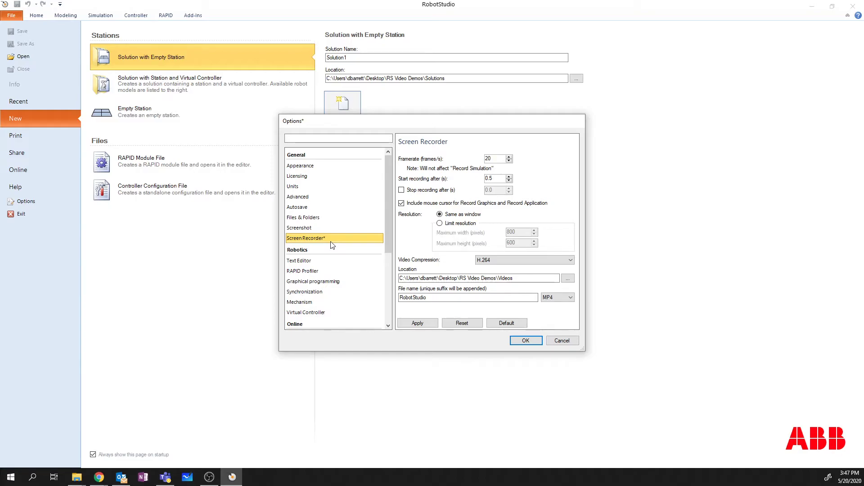
click(426, 327)
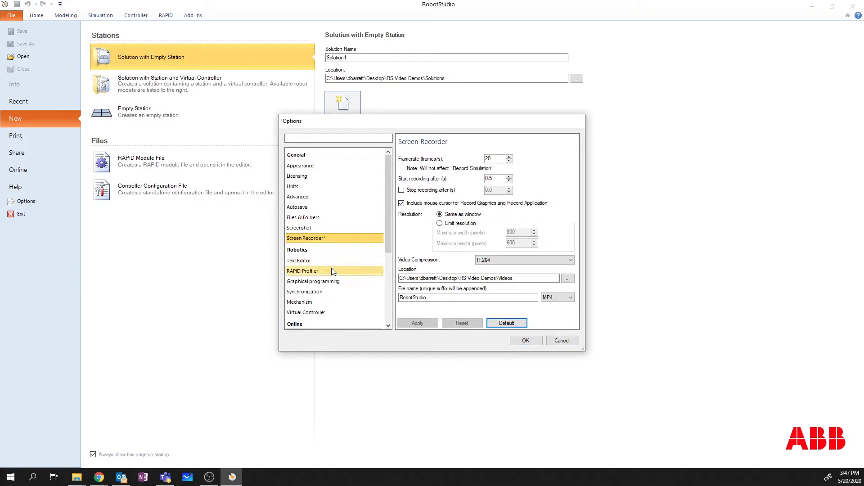
Step: Set the default synchronization declaration locations for Tooldatas and Workobjects to Module1 and save the options
click(349, 295)
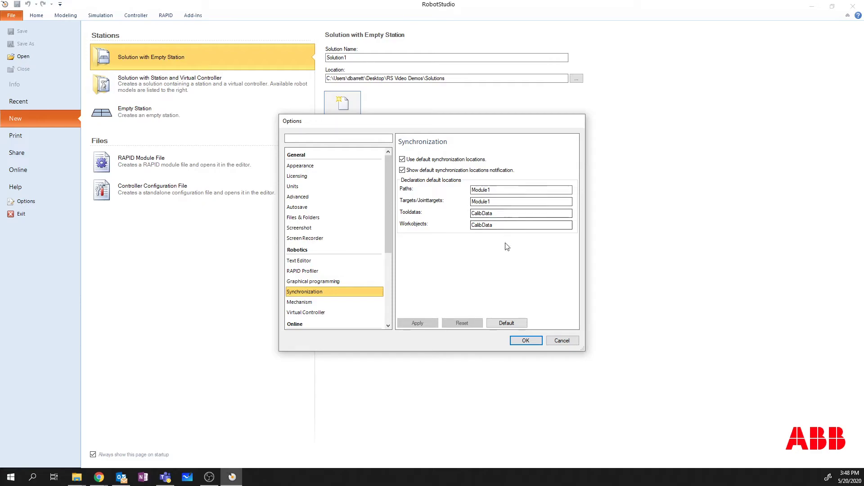
double_click(500, 213)
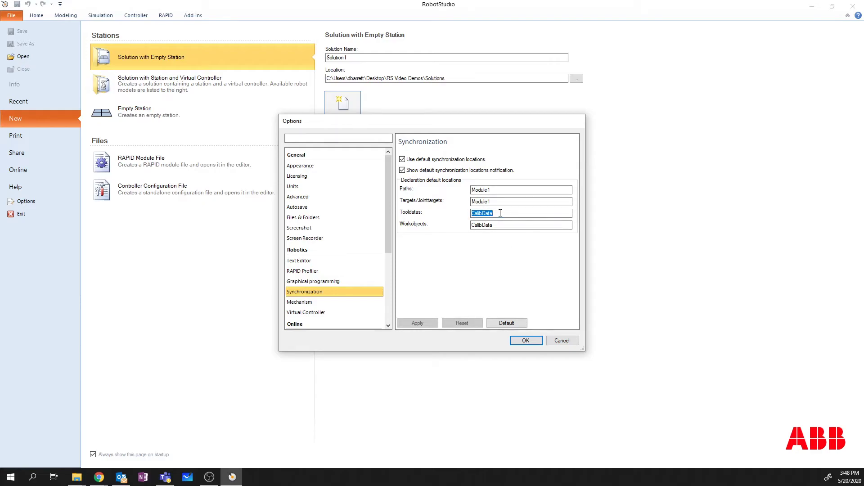
text(Mo)
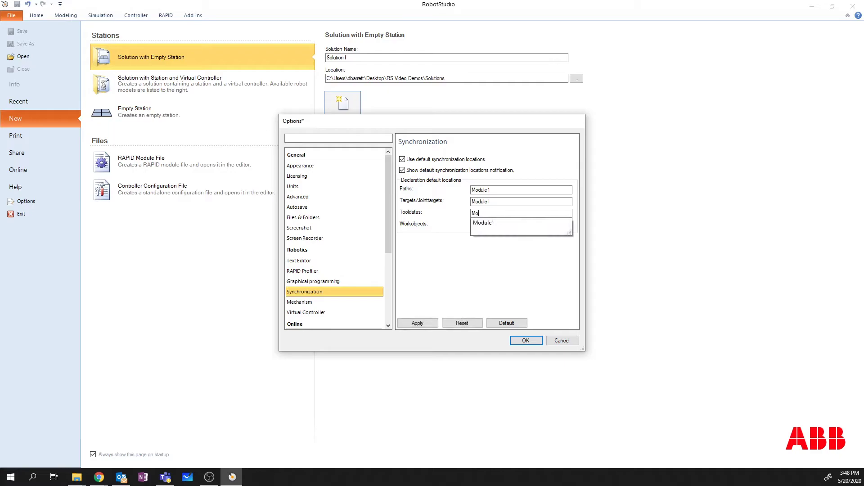
text(dule1)
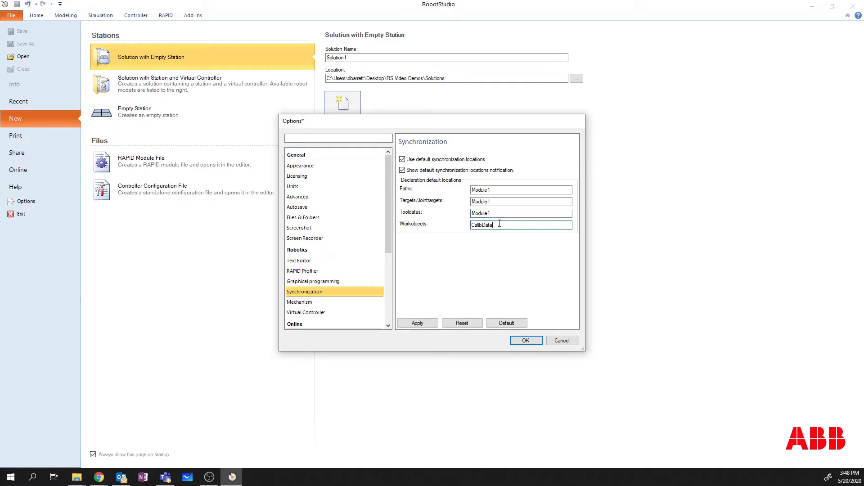
double_click(500, 224)
text(modu)
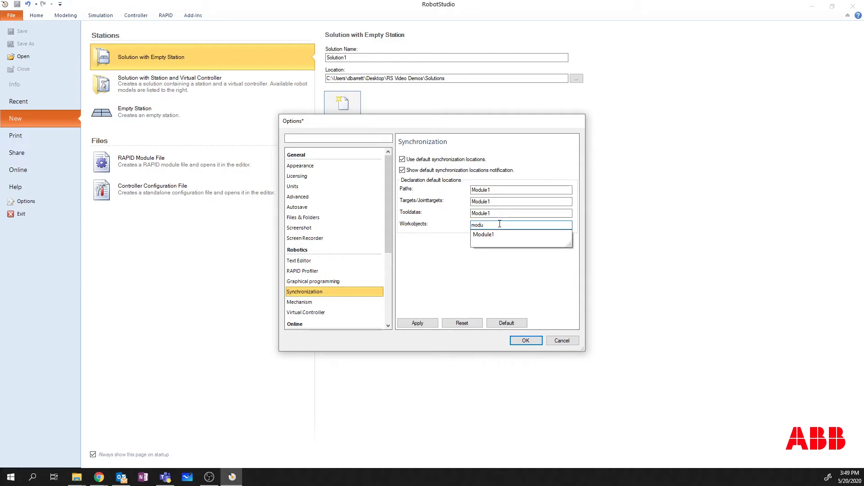
key(Down)
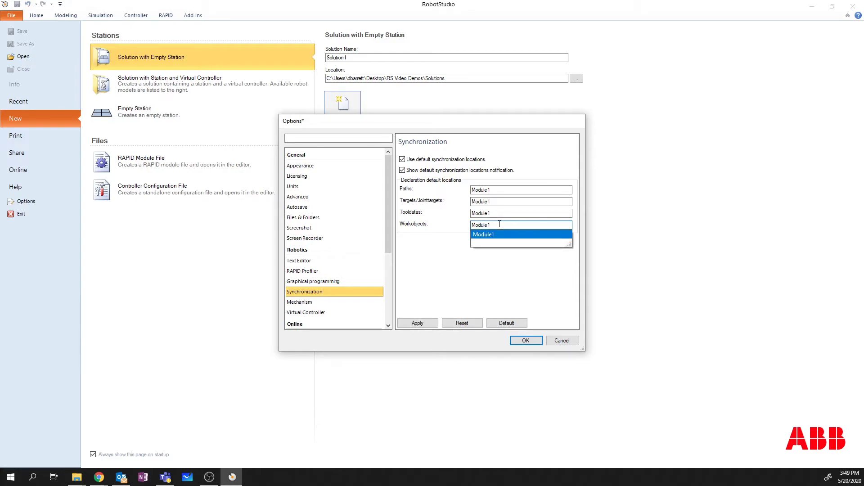
key(Return)
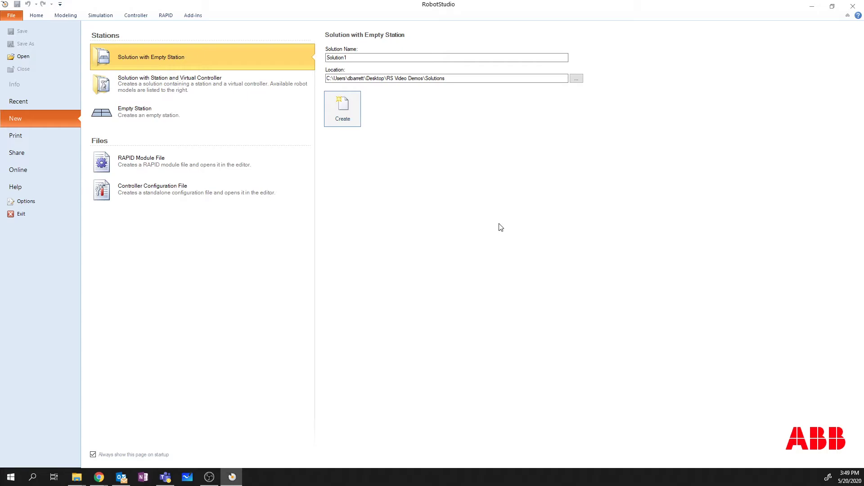
Step: Reopen the options, check the synchronization locations, and apply a simulation clock speed of 100% relative to real time
click(44, 203)
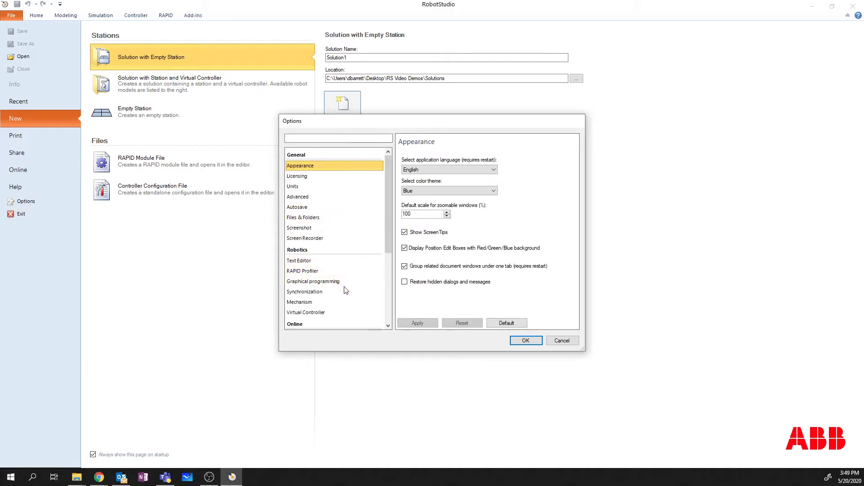
click(346, 292)
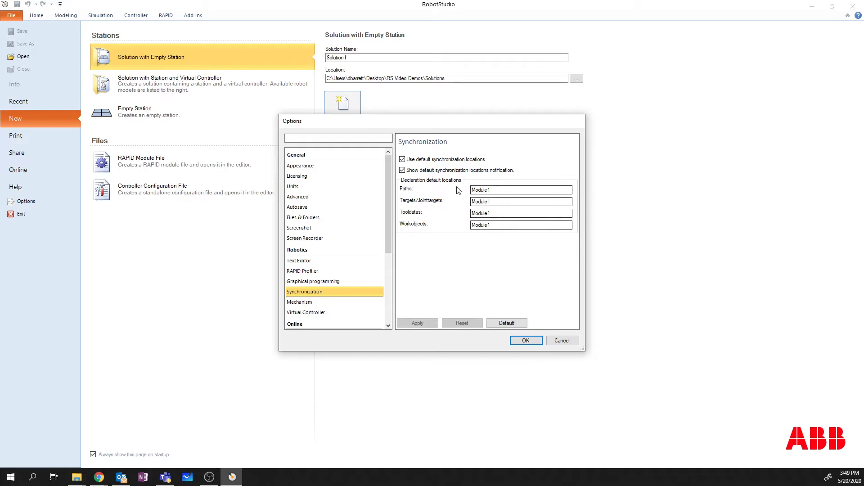
drag(388, 212, 390, 292)
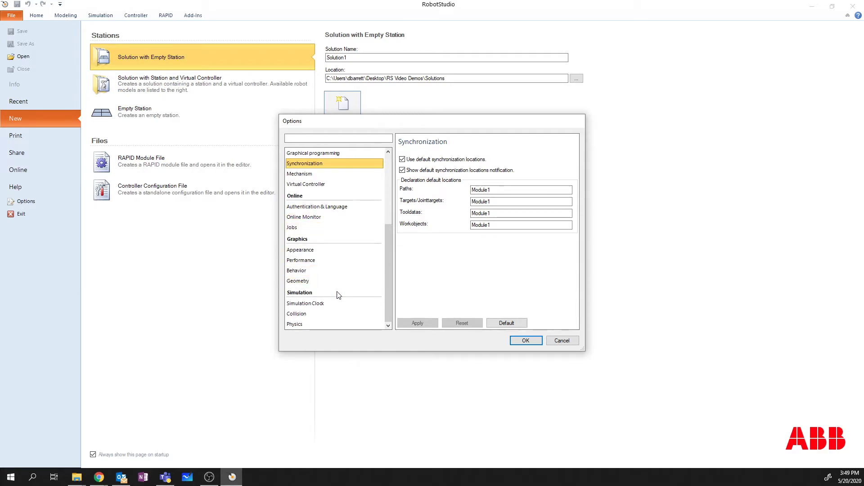
click(339, 303)
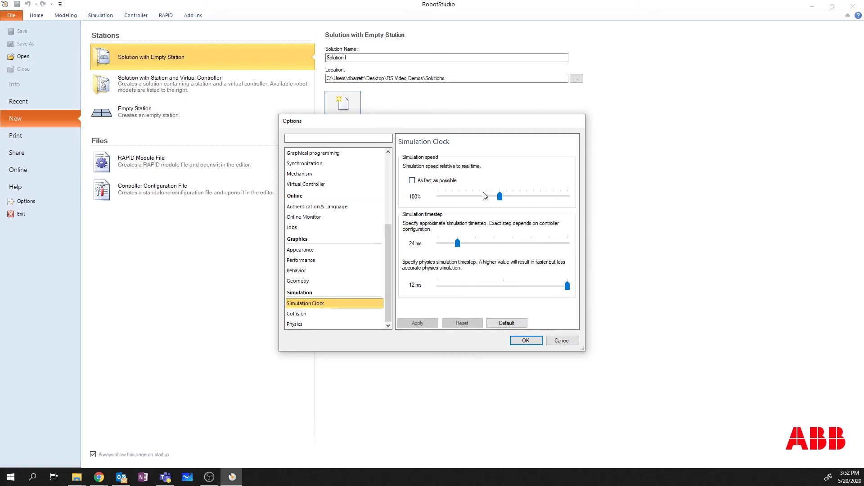
mouse_move(499, 196)
mouse_down()
mouse_move(571, 202)
mouse_move(501, 203)
mouse_up()
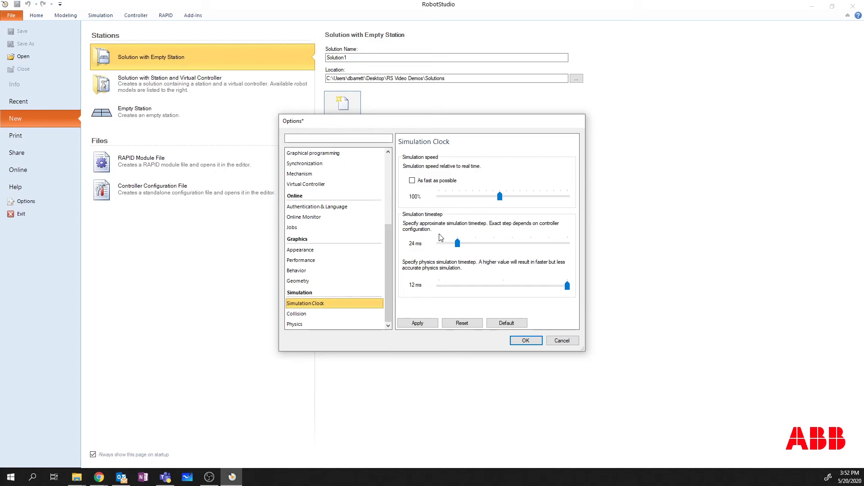
click(417, 323)
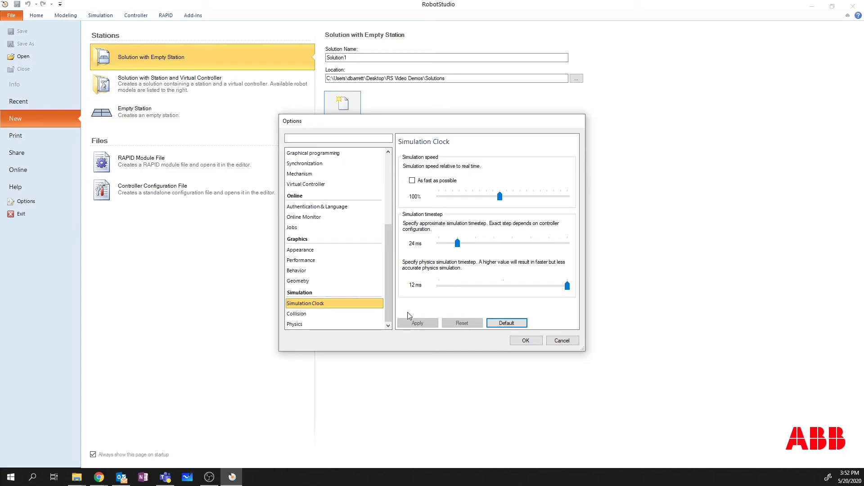
Step: Restore the collision options to their defaults and save the options
click(351, 315)
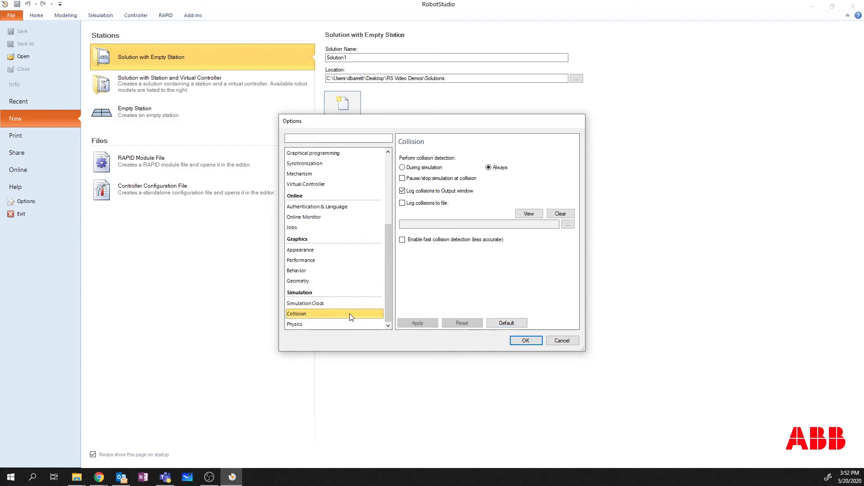
click(509, 324)
click(526, 341)
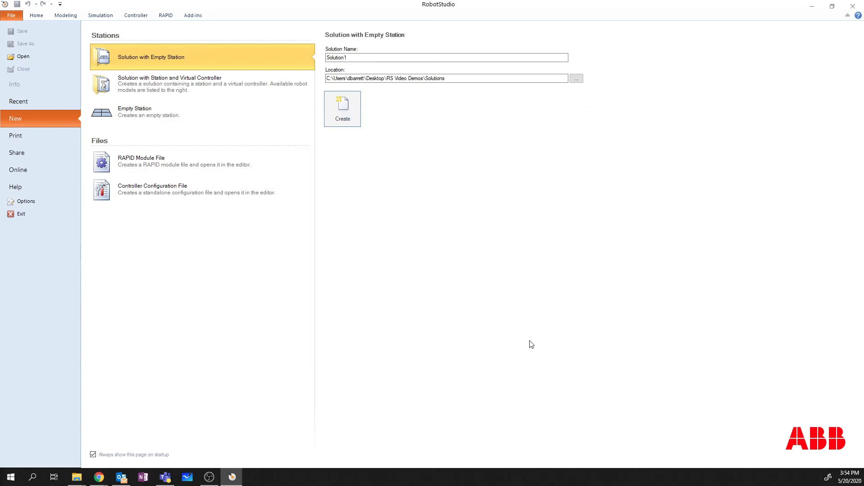